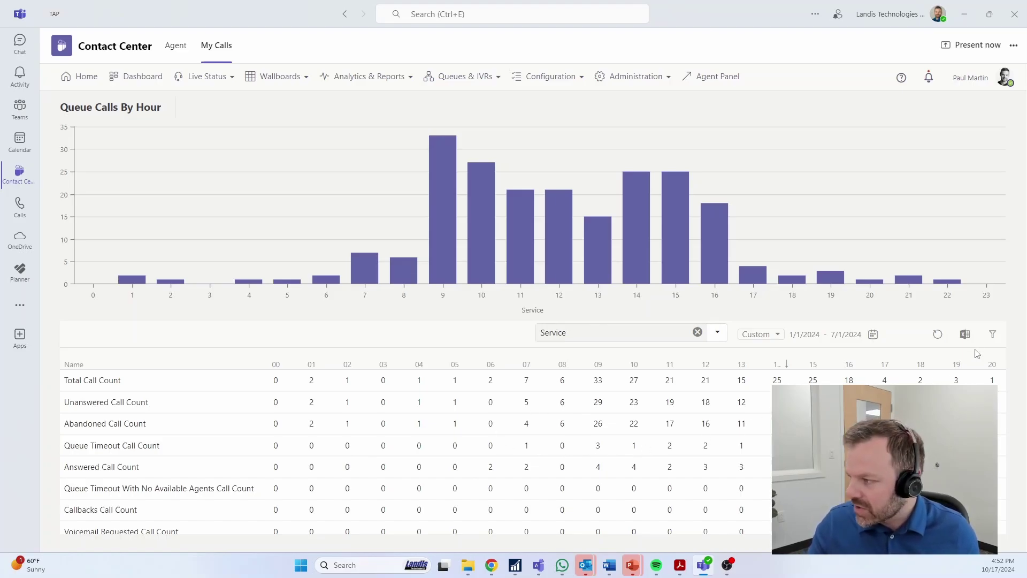
{"action": "left_click", "coordinate": [993, 334]}
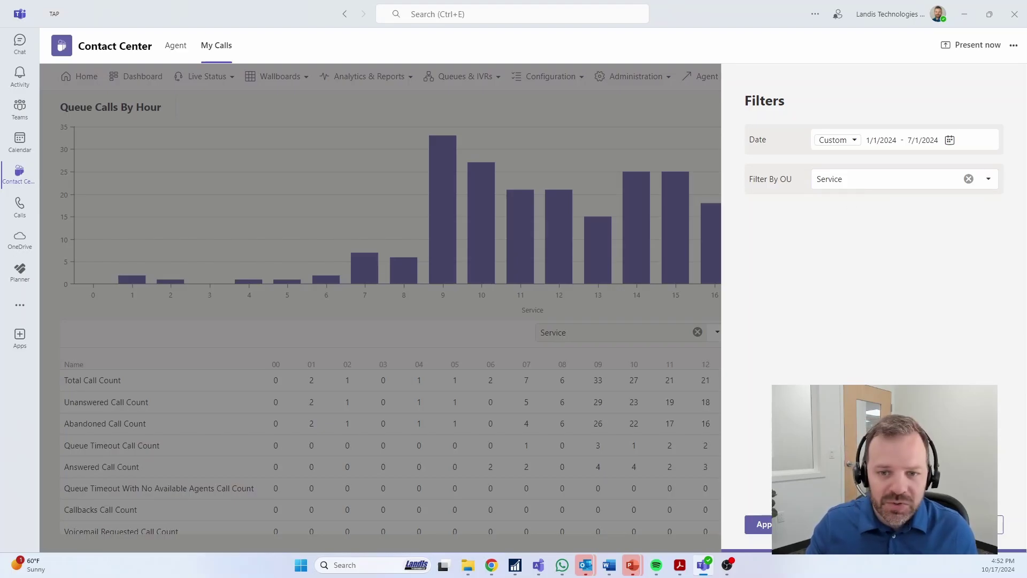
{"action": "left_click", "coordinate": [795, 524]}
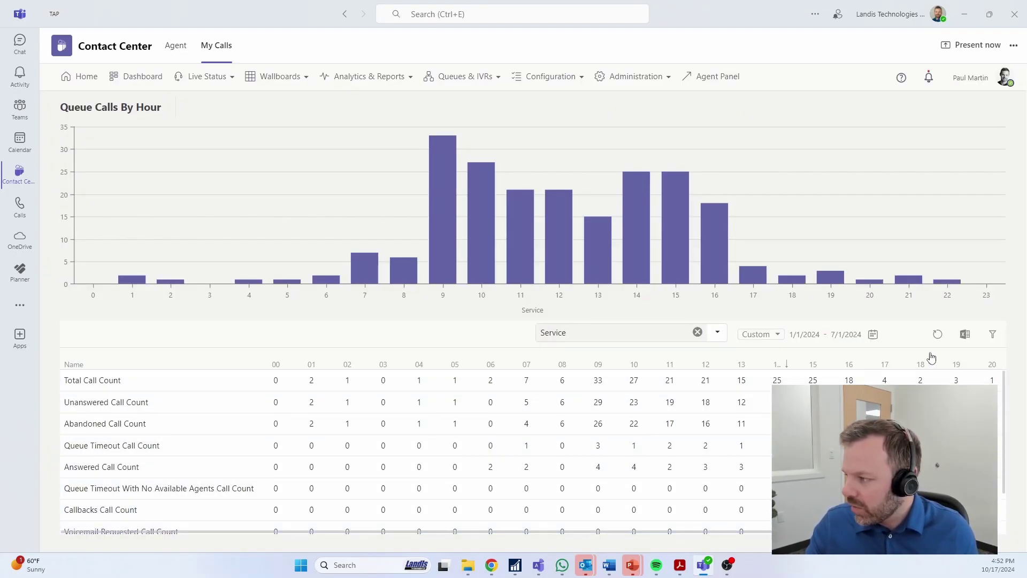